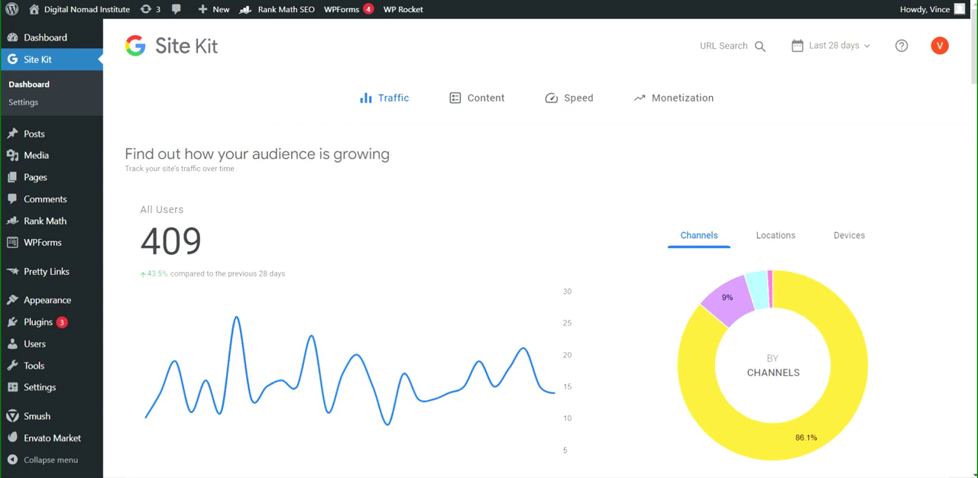
scroll(504, 210, "down", 10)
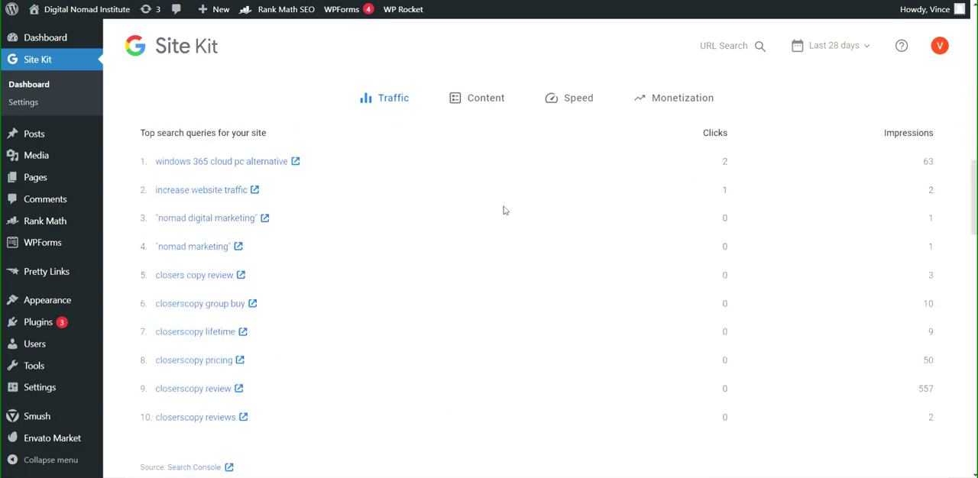
scroll(503, 211, "down", 5)
mouse_move(974, 359)
left_mouse_down()
mouse_move(974, 414)
mouse_move(974, 369)
left_mouse_up()
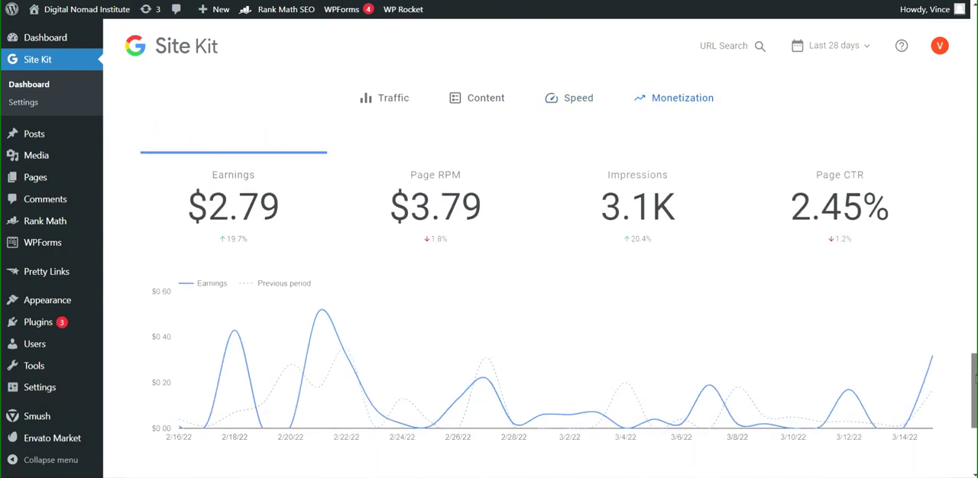
left_click_drag(974, 369, 975, 419)
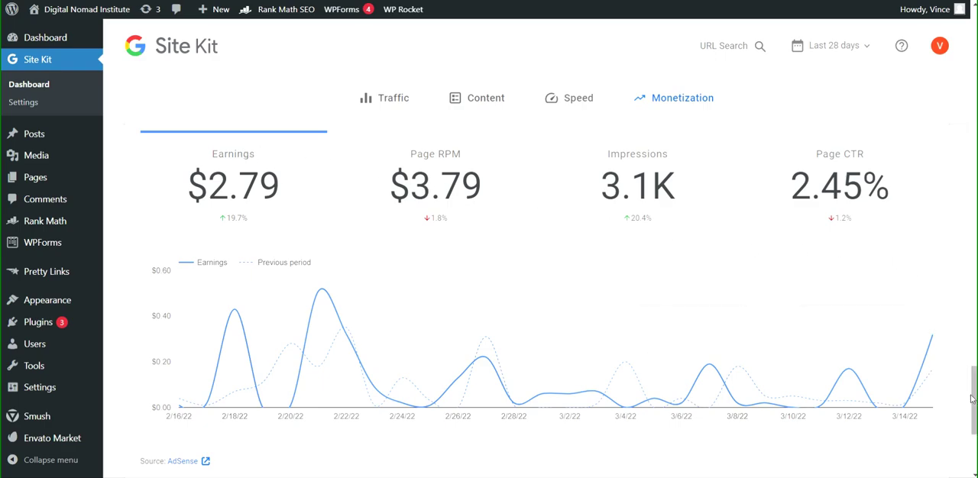
left_click_drag(972, 398, 972, 20)
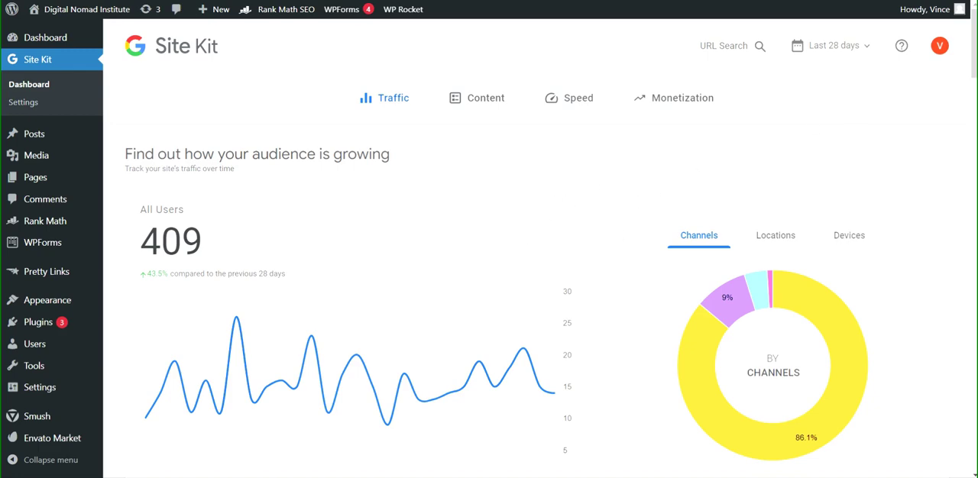
left_click_drag(974, 42, 973, 410)
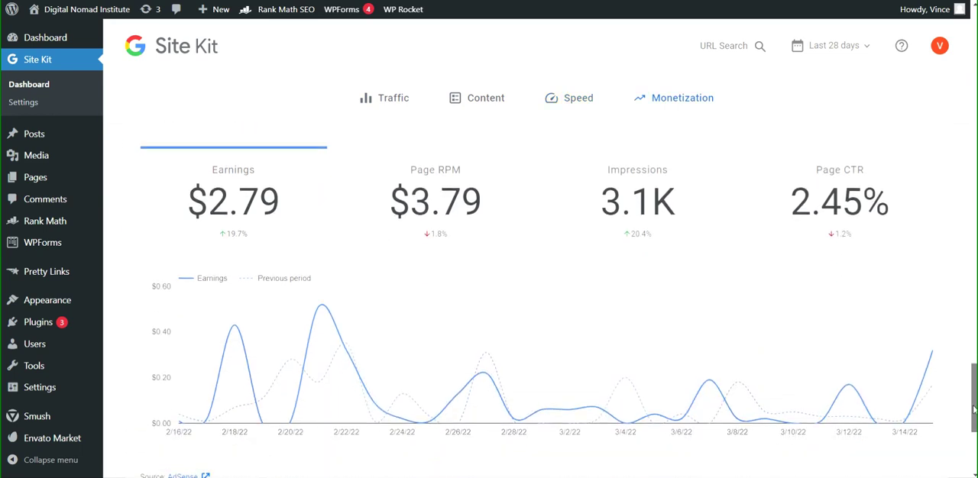
left_click_drag(973, 410, 973, 405)
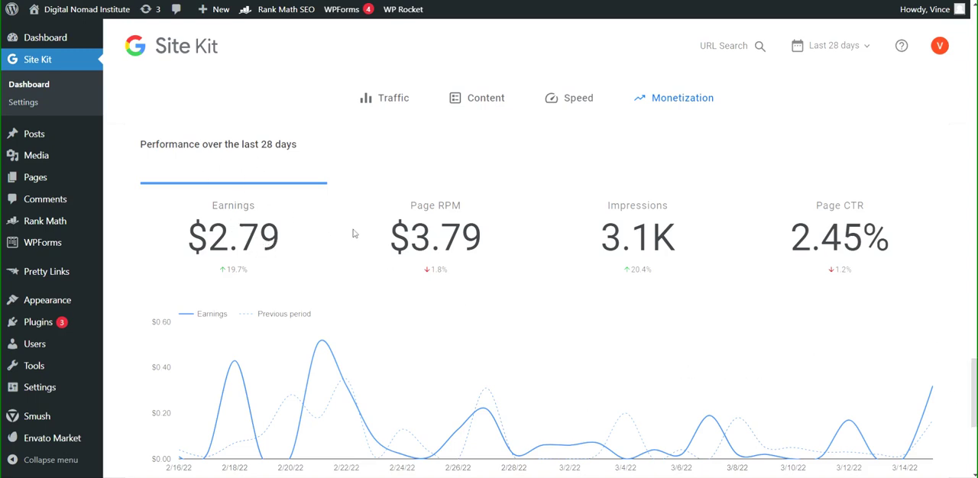
left_click_drag(973, 379, 970, 23)
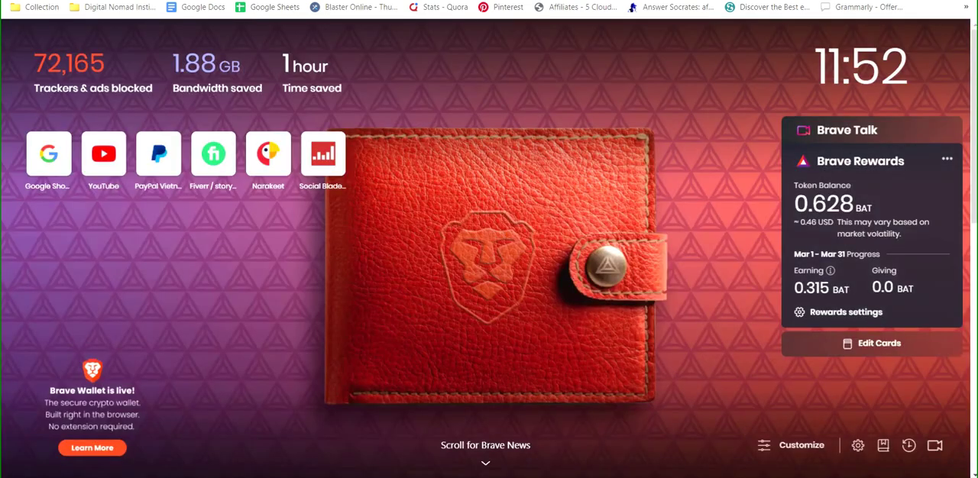
type("ryt")
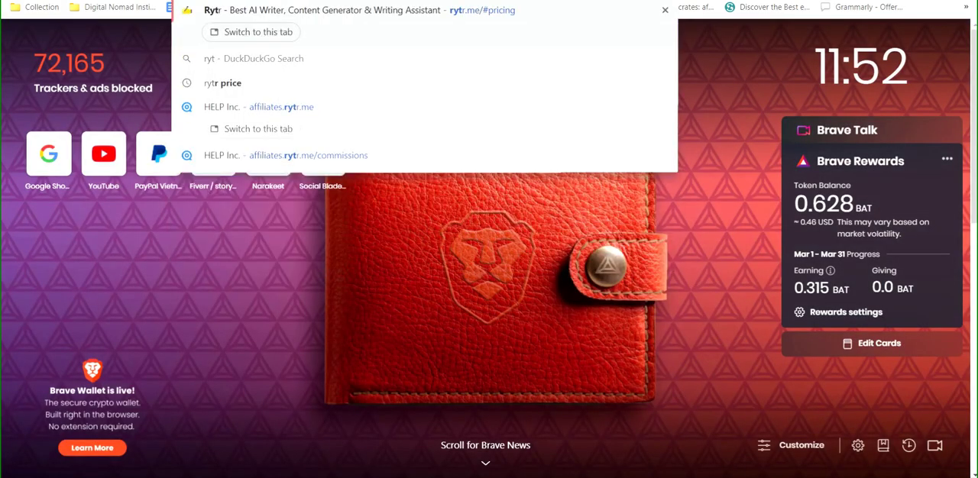
Go to the rytr.me/#pricing page from the ryt address-bar suggestion.
key("Escape")
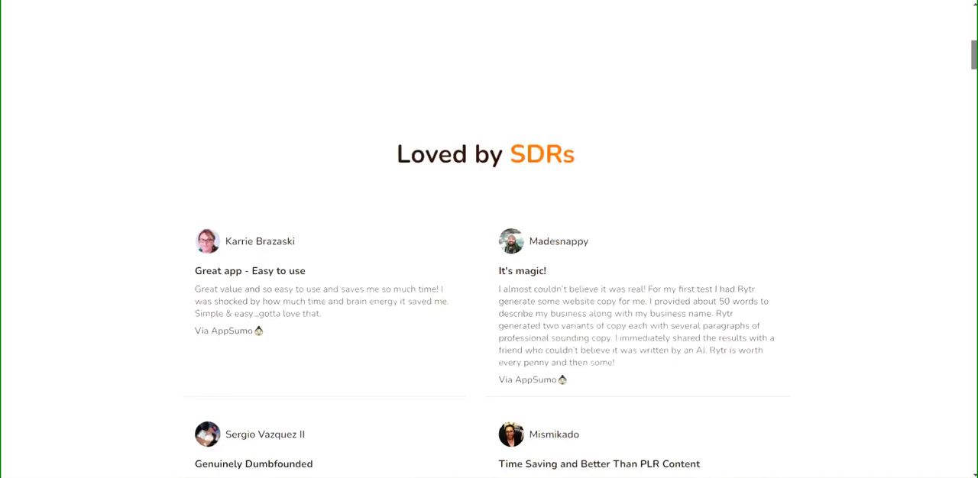
scroll(489, 239, "up", 5)
scroll(489, 239, "up", 3)
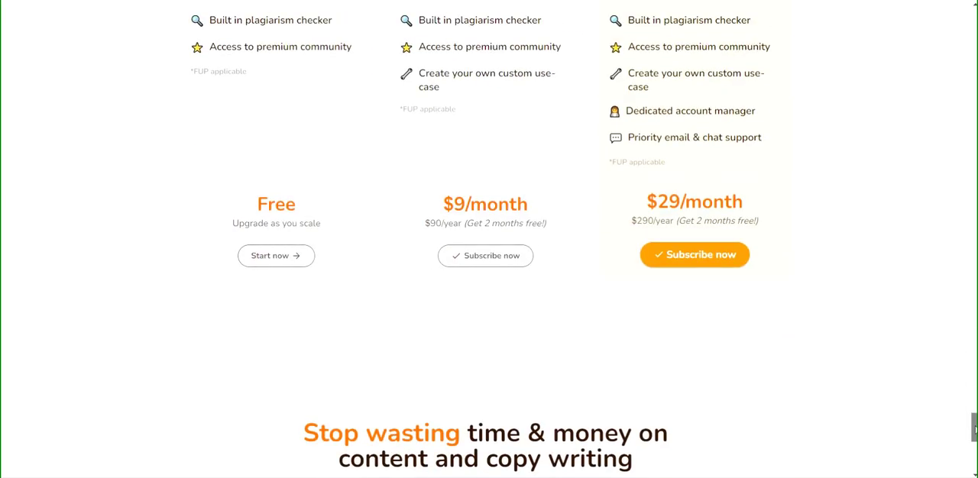
scroll(974, 428, "up", 1)
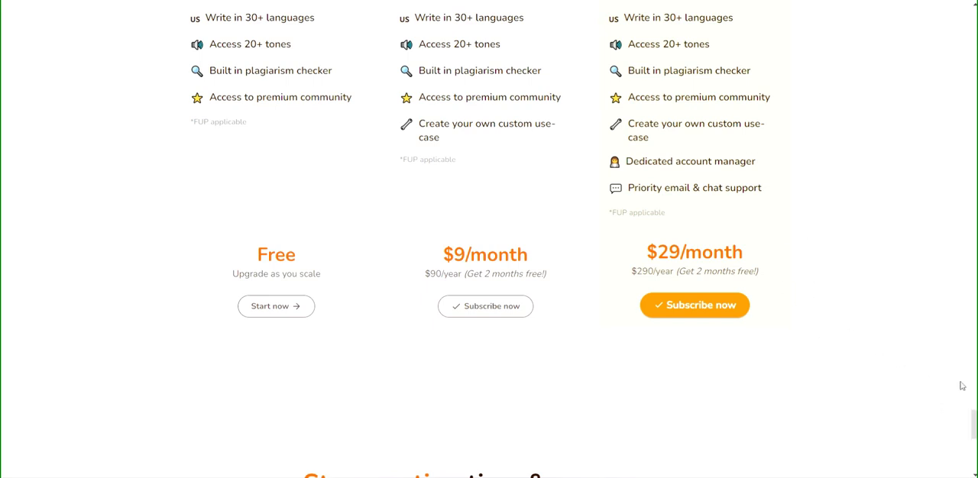
left_click_drag(973, 428, 973, 422)
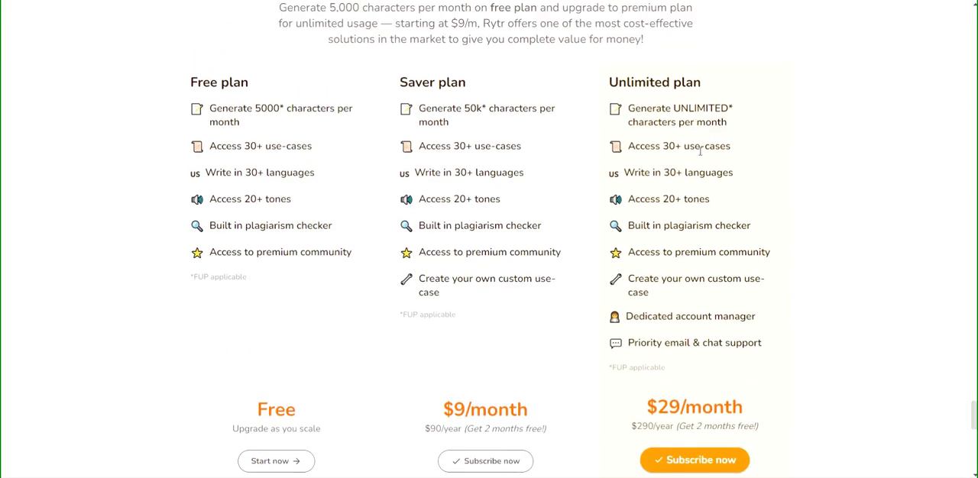
mouse_move(973, 426)
left_mouse_down()
mouse_move(973, 451)
mouse_move(954, 273)
mouse_move(924, 136)
mouse_move(921, 28)
left_mouse_up()
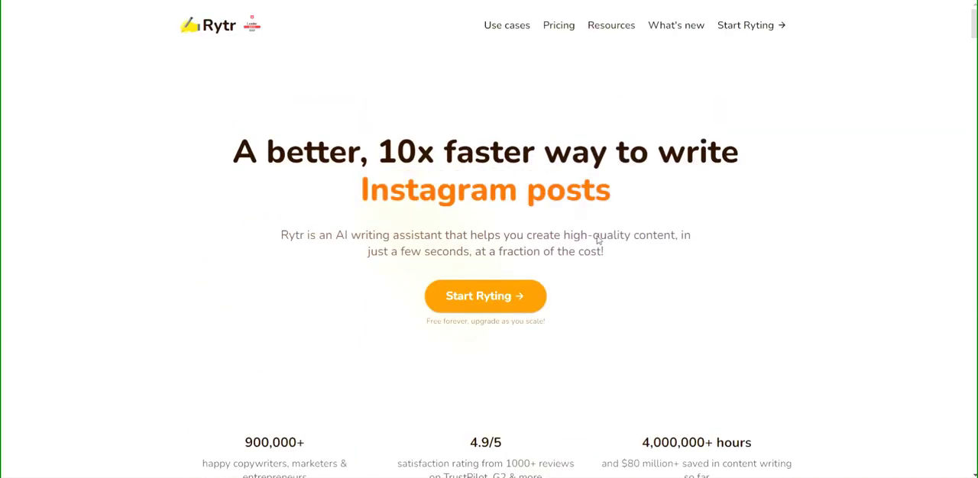
Generate a Blog Idea & Outline for 'ai content writing' with two variants.
left_click(481, 296)
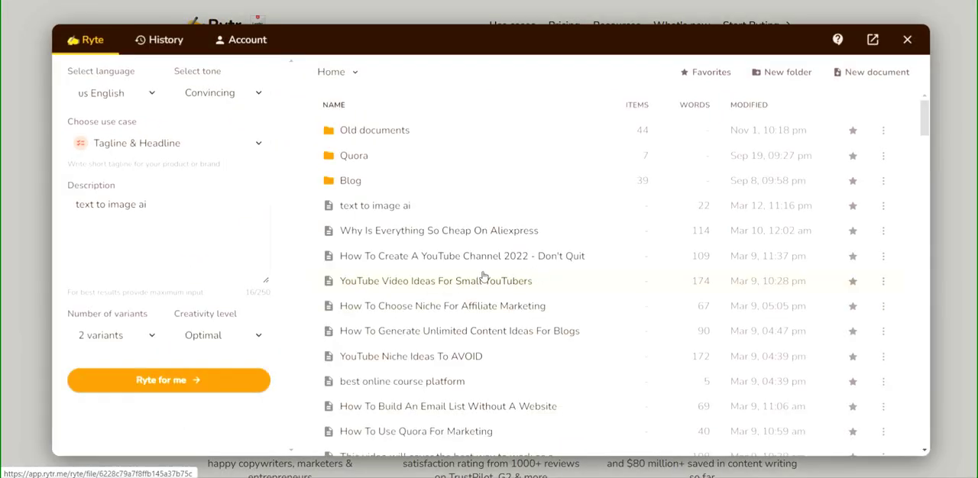
left_click(165, 145)
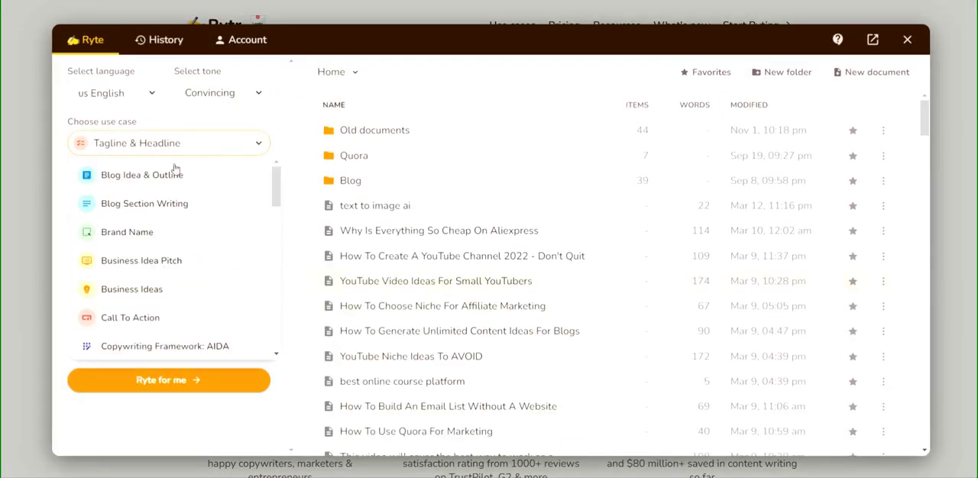
left_click(226, 190)
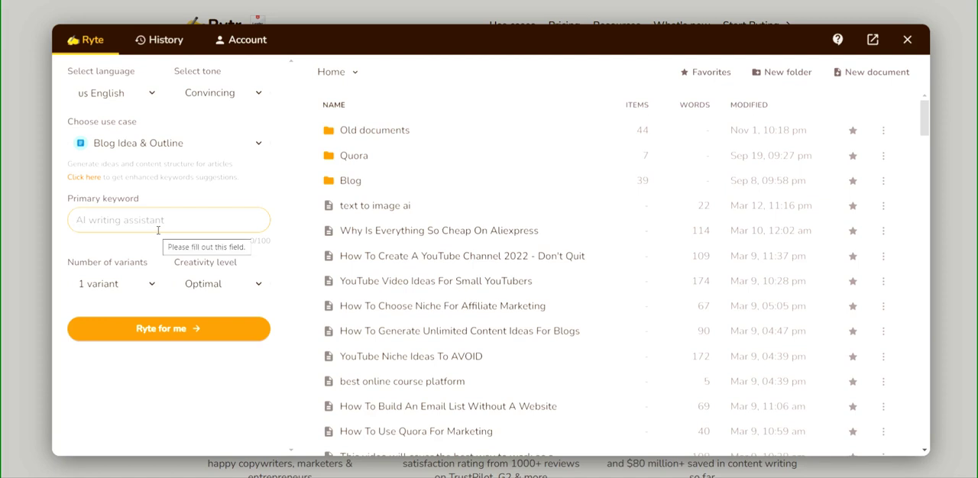
type("ai")
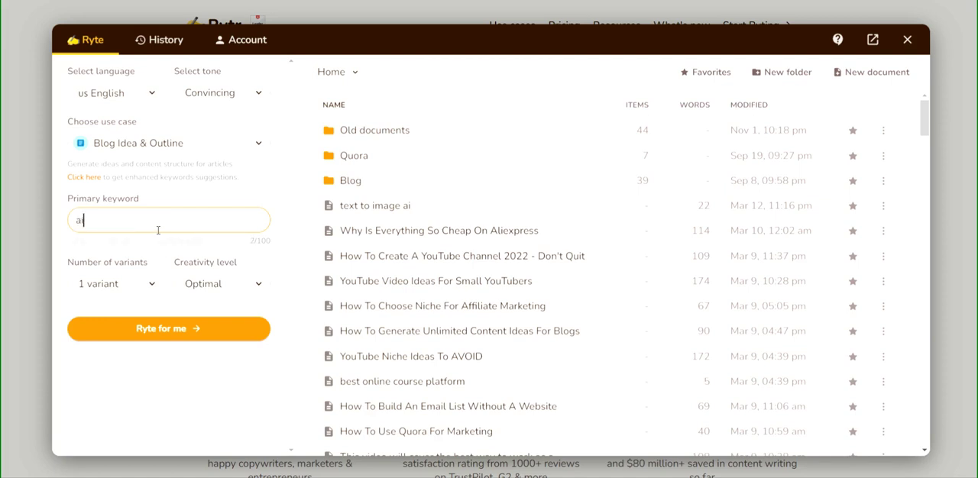
type(" content wri")
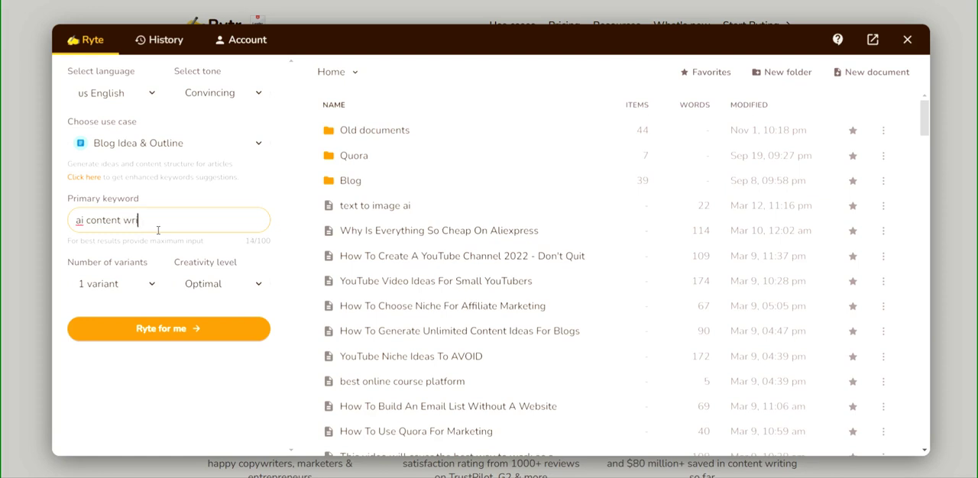
type("ting")
left_click(145, 288)
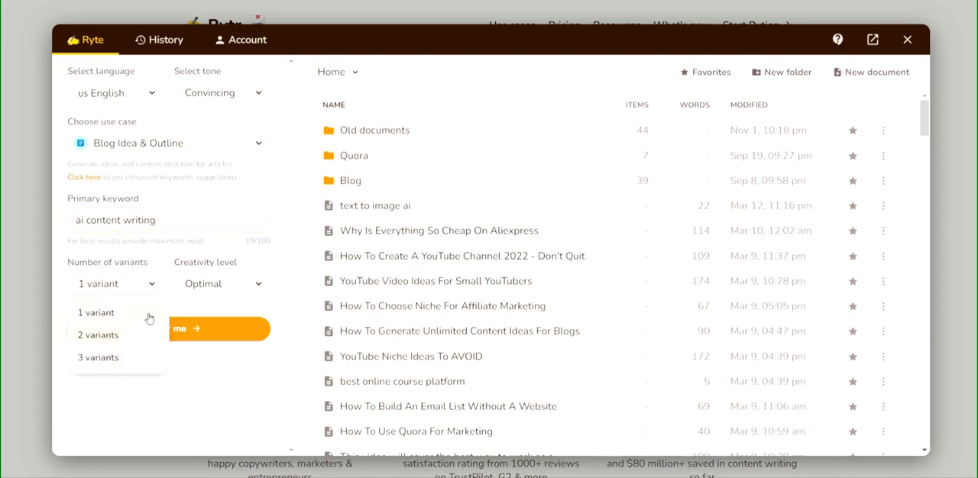
left_click(149, 334)
left_click(198, 330)
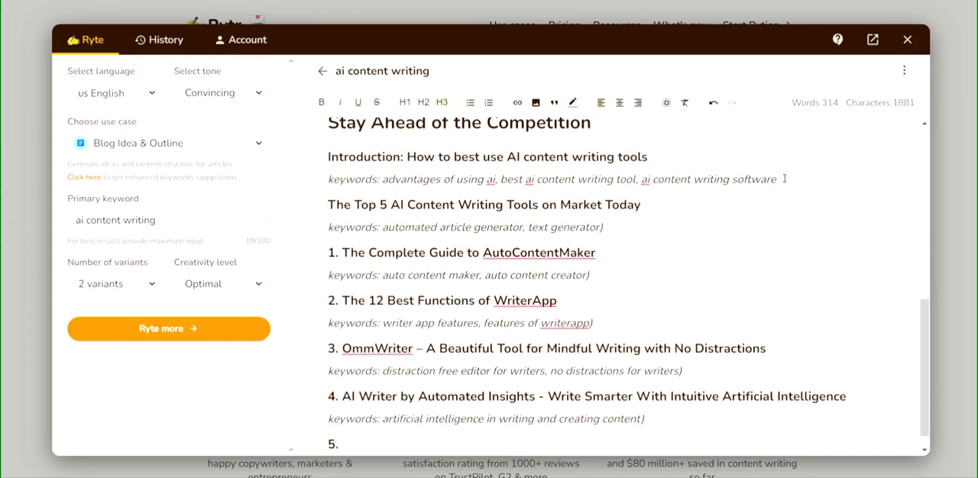
Select the outline's Introduction heading and its keywords line.
left_click_drag(780, 180, 653, 180)
mouse_move(551, 184)
left_mouse_down()
mouse_move(345, 181)
mouse_move(326, 160)
left_mouse_up()
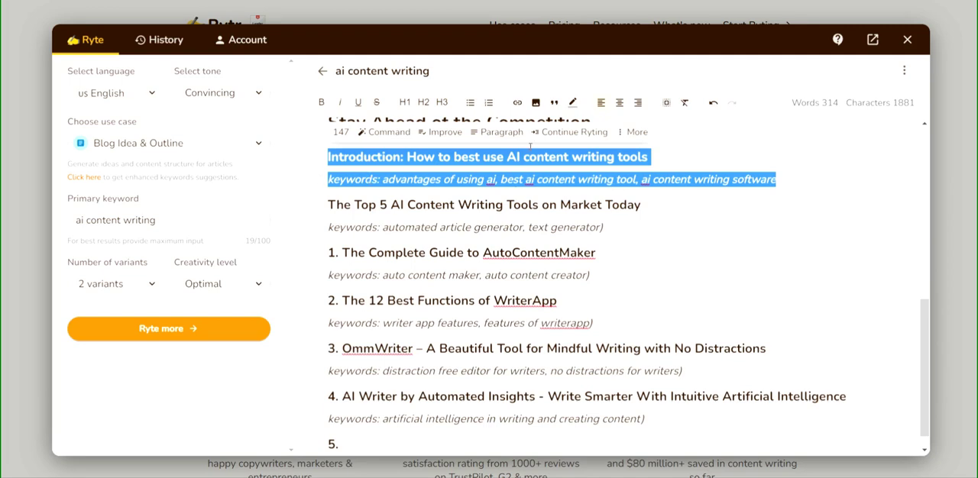
Write Paragraph content for the Introduction heading and select the three new paragraphs.
left_click(504, 134)
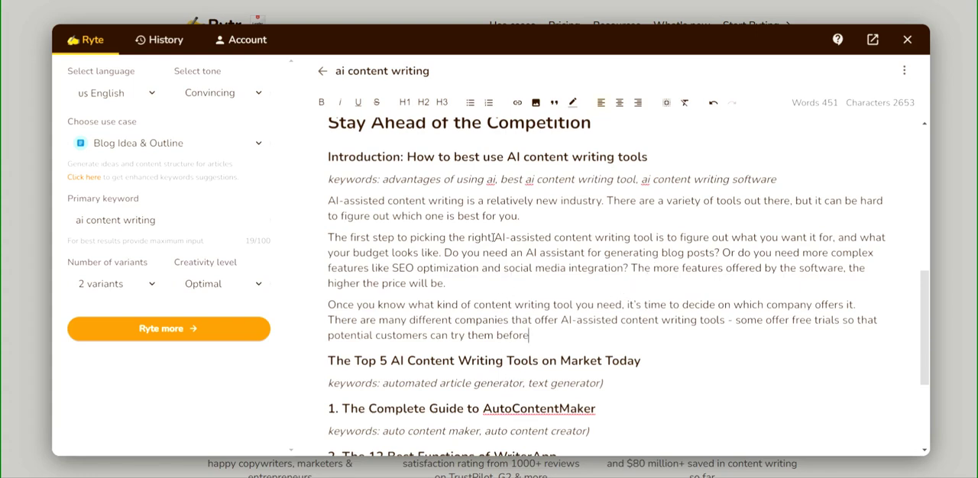
left_click_drag(547, 337, 320, 193)
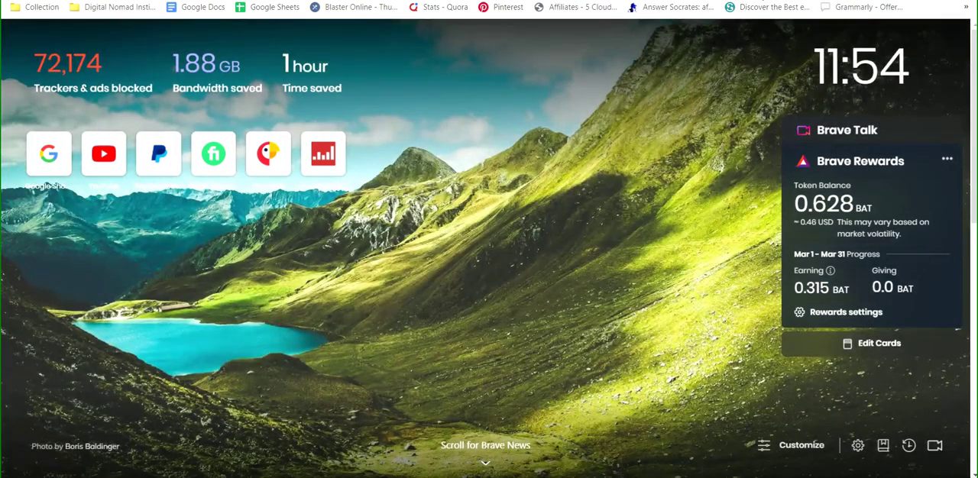
Create a blank New Document from the Grammarly extension's Quick Settings.
left_click(756, 0)
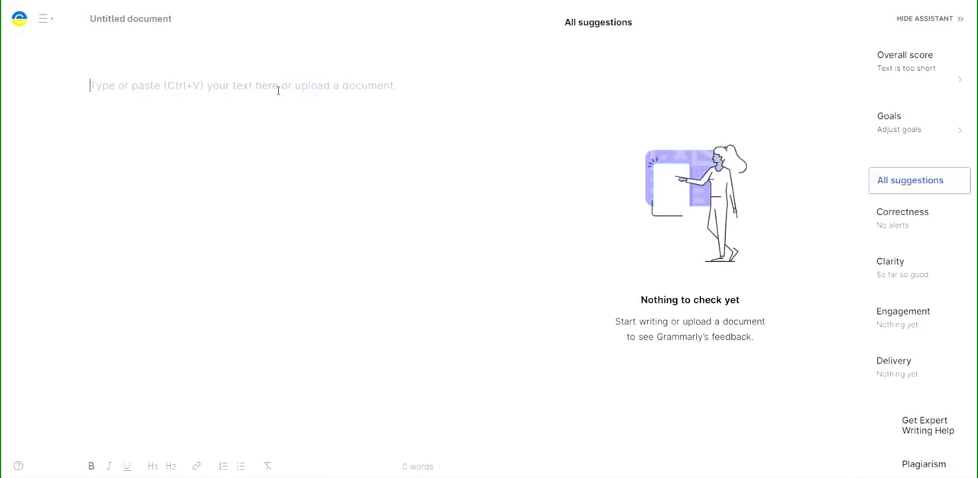
Paste the introduction, accept 'various' for 'a variety of', and remove the comma after 'for'.
type("AI-assisted content writing is a relatively new industry. There are a variety of tools out there, but it can be hard to figure out which one is best for you. The first step to picking the right AI-assisted content writing tool is to figure out what you want it for, and what your budget looks like. Do you need an AI assistant for generating blog posts? Or do you need more complex features like SEO optimization and social media integration? The more features offered by the software, the higher the price will be. Once you know what kind of content writing tool you need, it’s time to decide on which company offers it. There are many different companies that offer AI-assisted content writing tools - some offer free trials so that potential customers can try them before")
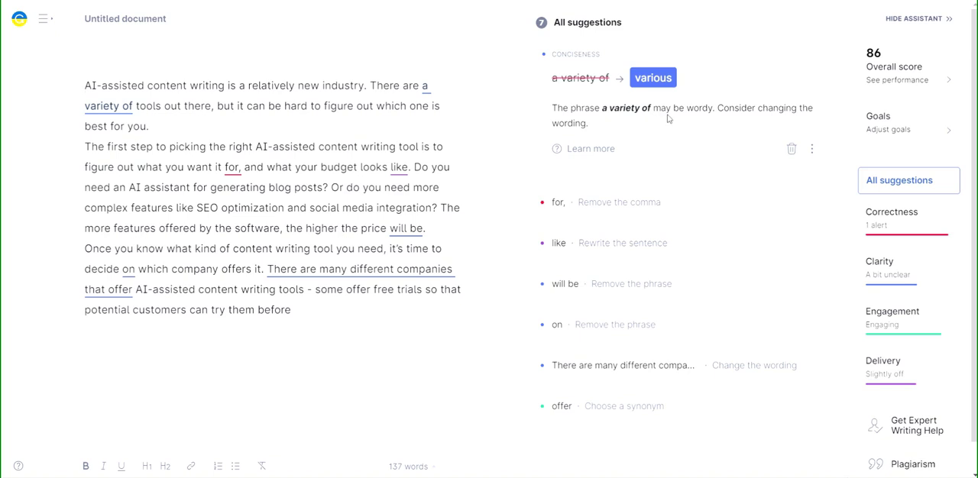
left_click(650, 79)
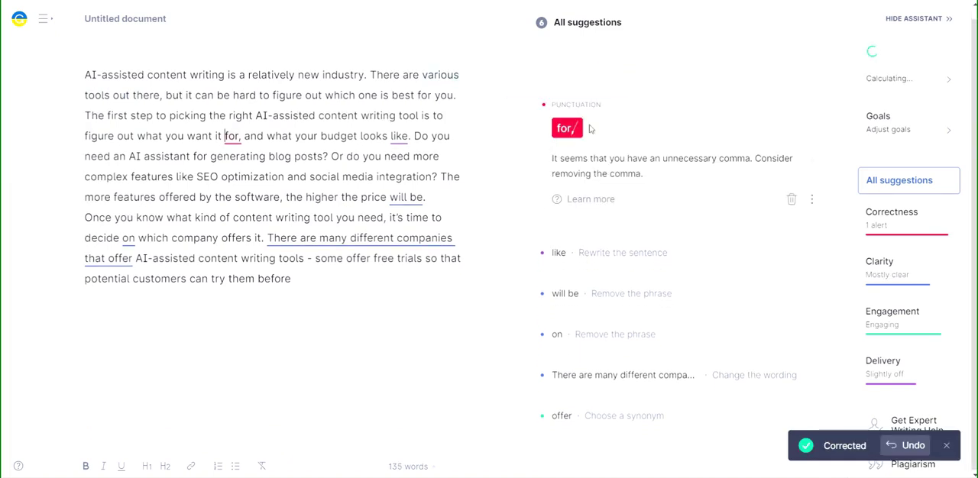
left_click(567, 128)
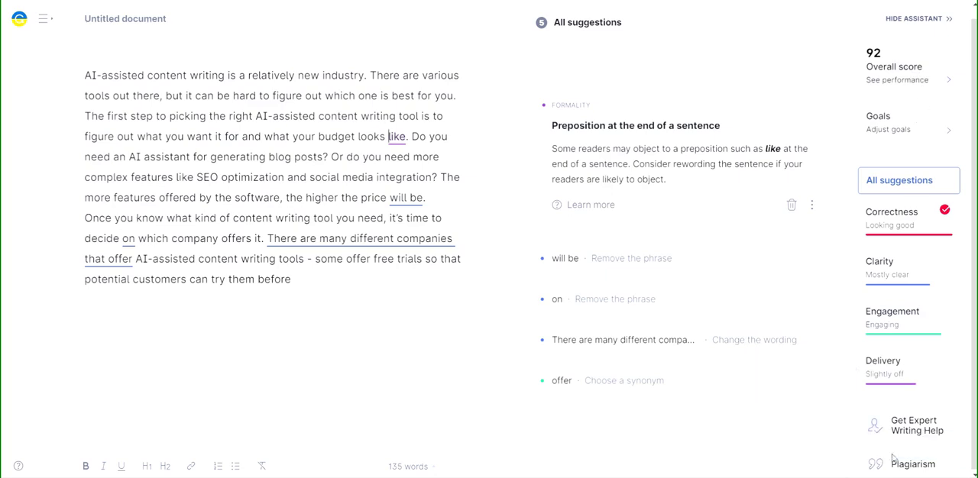
Run Grammarly's plagiarism check on the 135-word introduction.
left_click(907, 471)
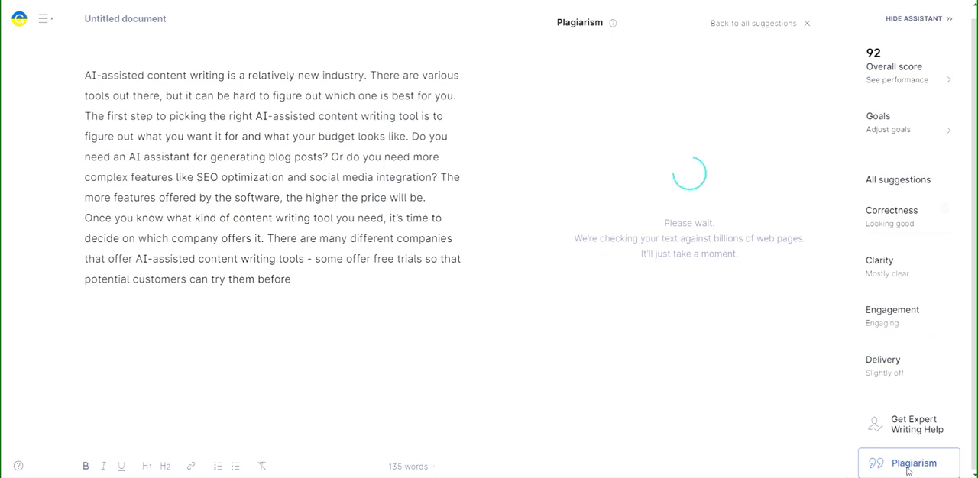